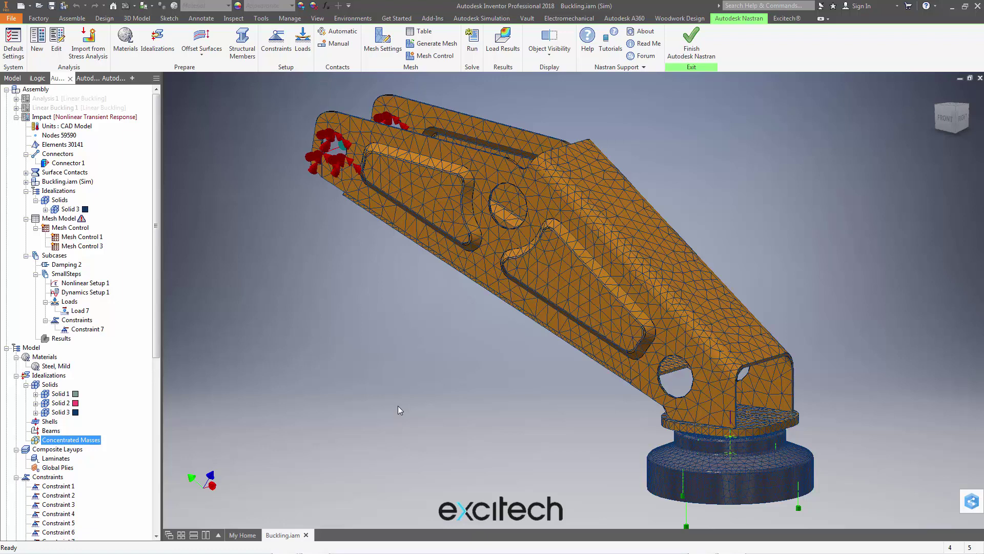
Orbit the bracket slightly and select Concentrated Masses under the model's Idealizations in the browser
shift+middle_drag(397, 405, 397, 404)
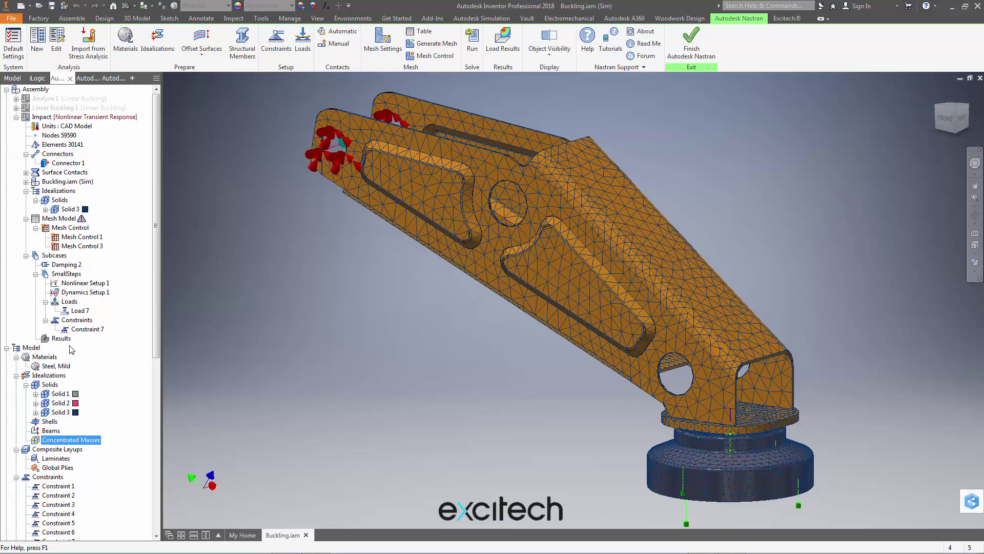
click(59, 388)
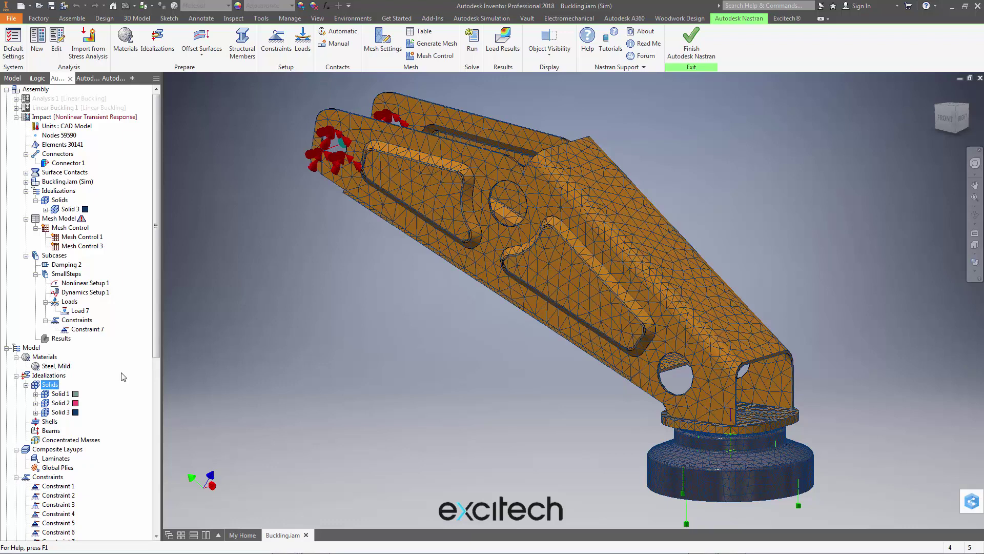
click(82, 440)
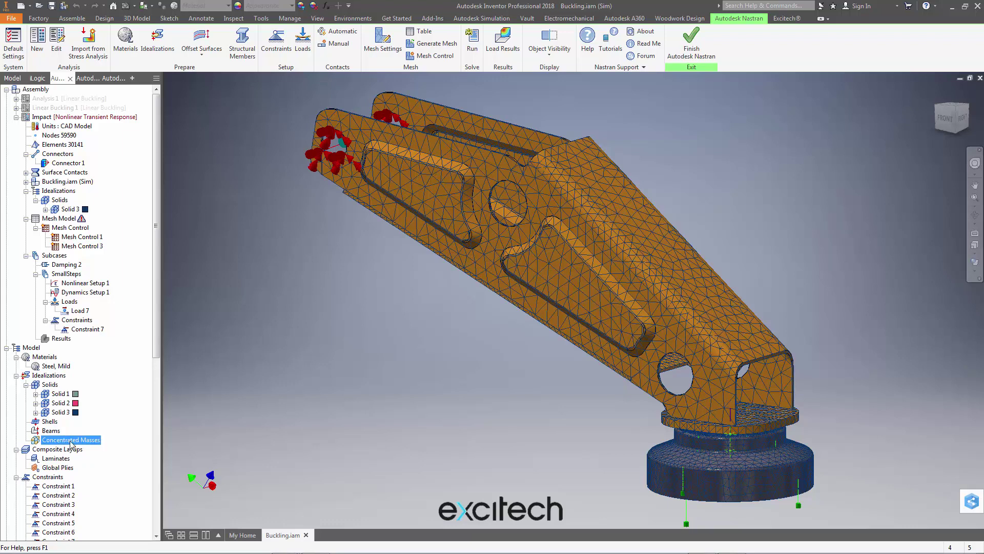
Start a new concentrated mass from the Concentrated Masses context menu
right_click(71, 444)
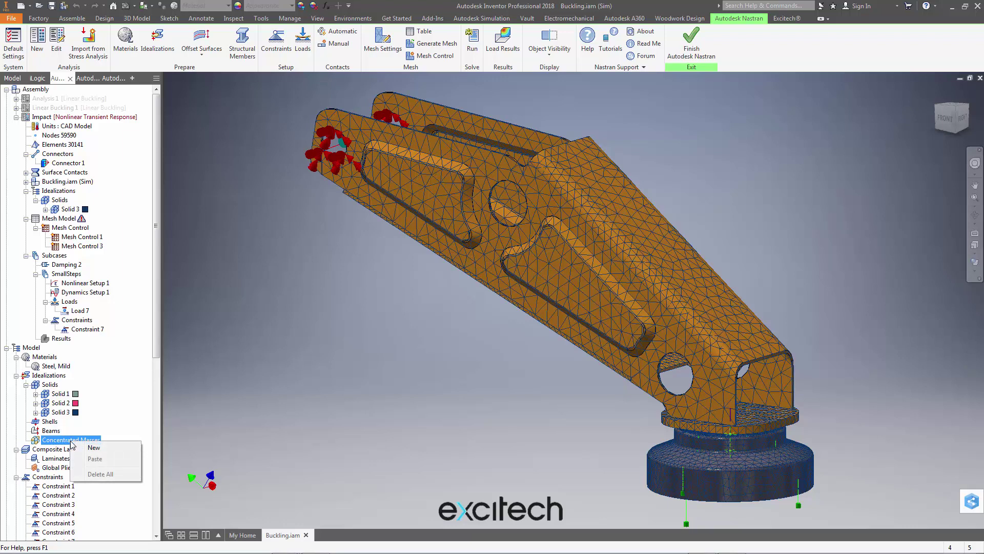
click(97, 448)
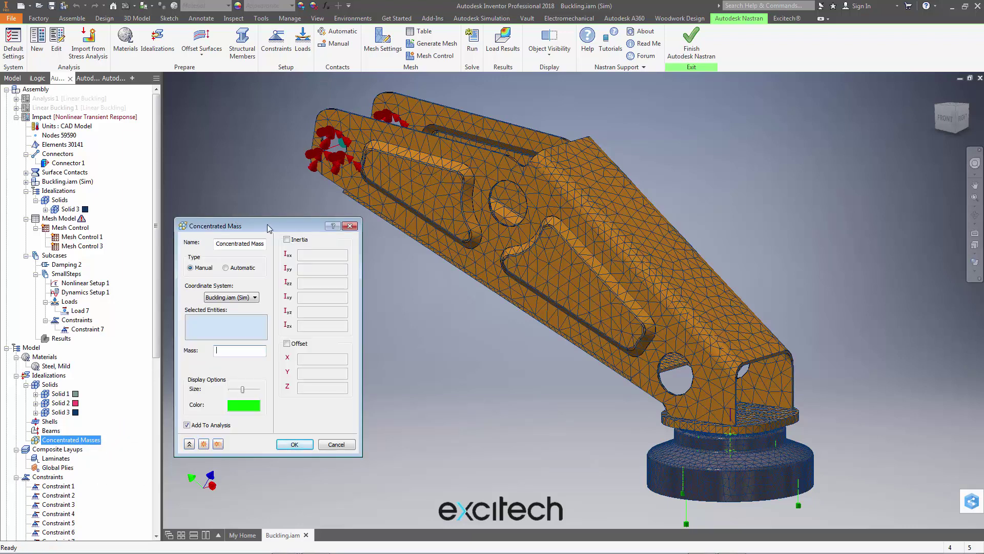
drag(267, 224, 266, 233)
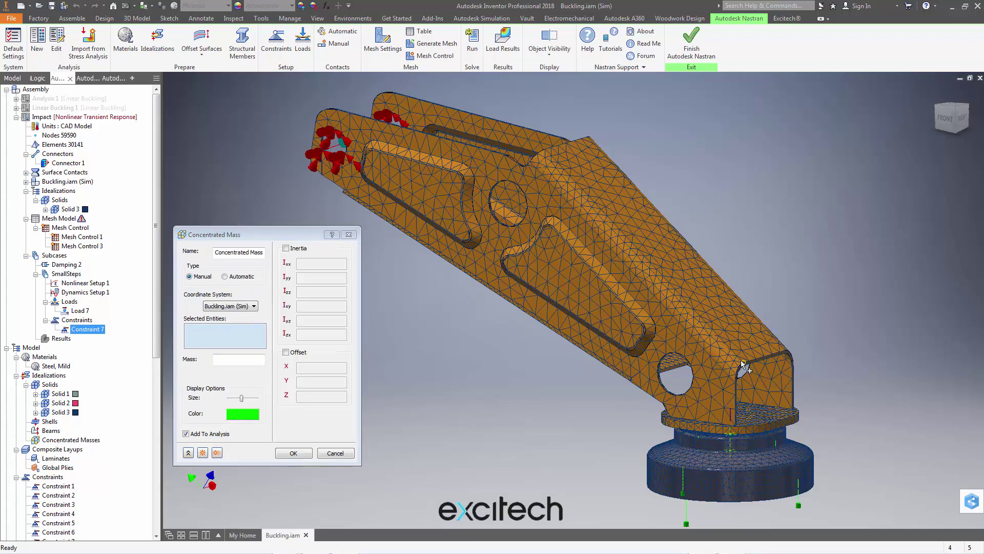
Attach the mass to four arm vertices, give it a mass of 0.1, and confirm
click(745, 375)
click(788, 351)
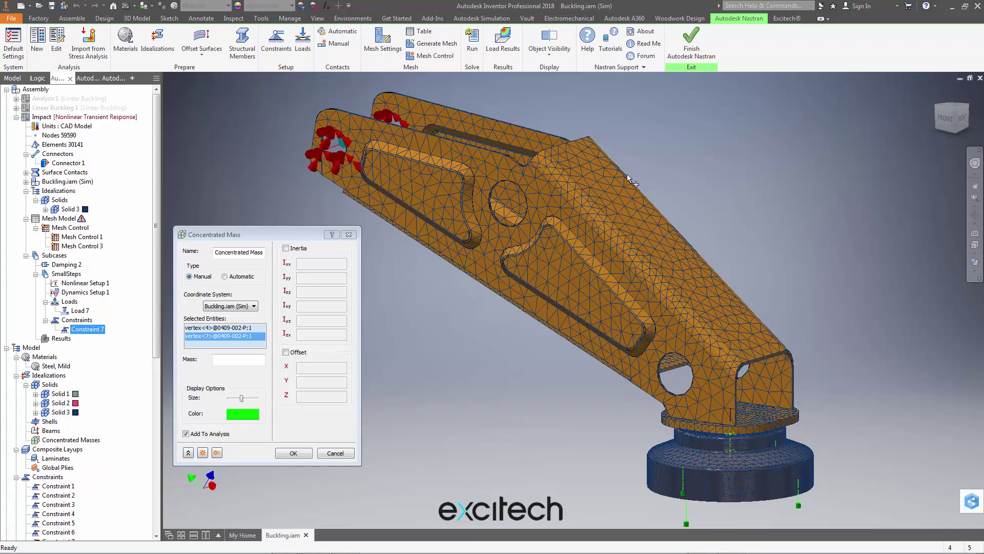
click(589, 138)
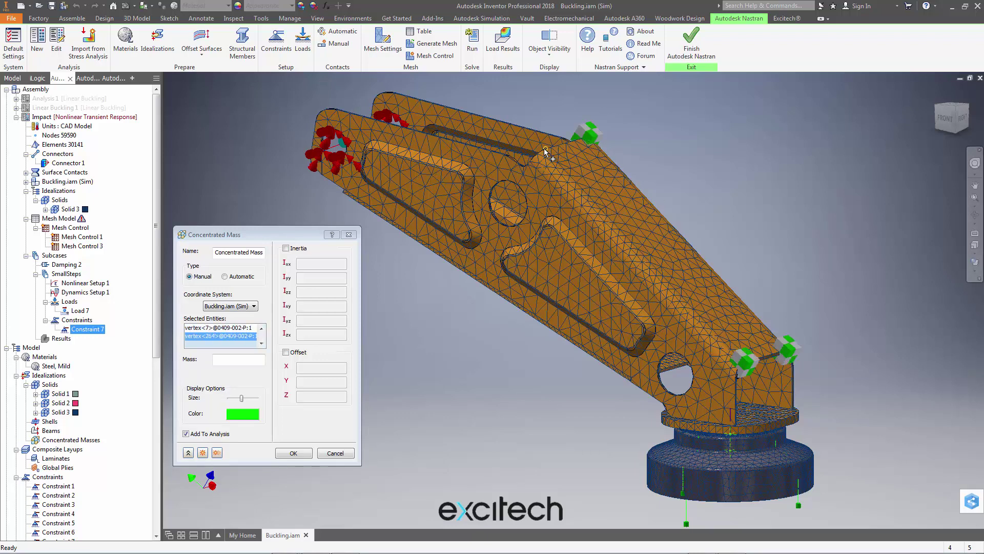
click(546, 149)
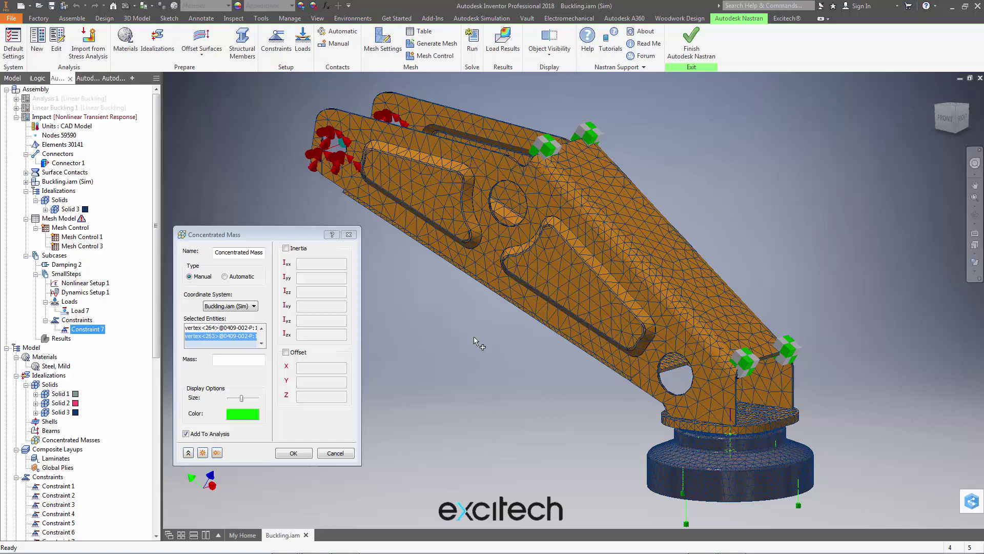
click(234, 358)
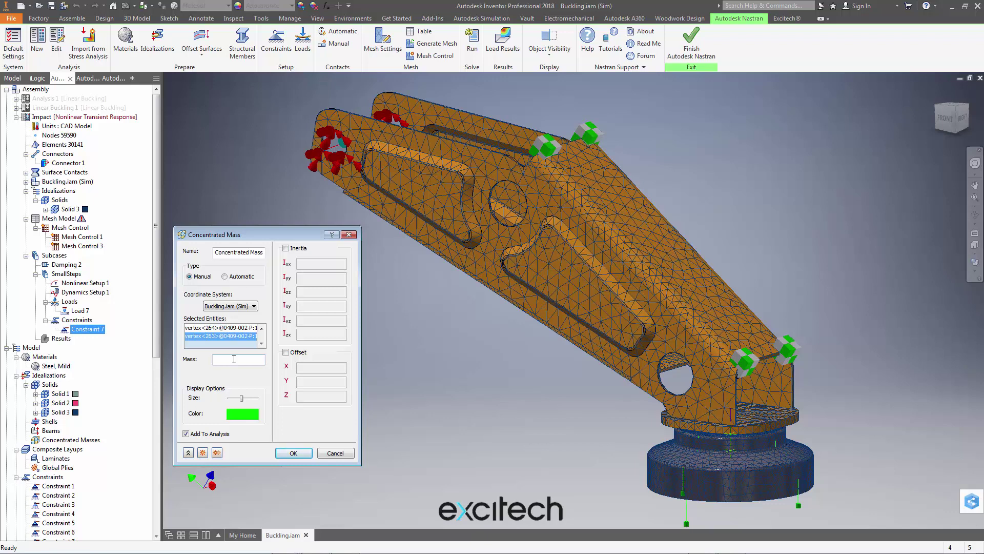
text(.1)
click(295, 453)
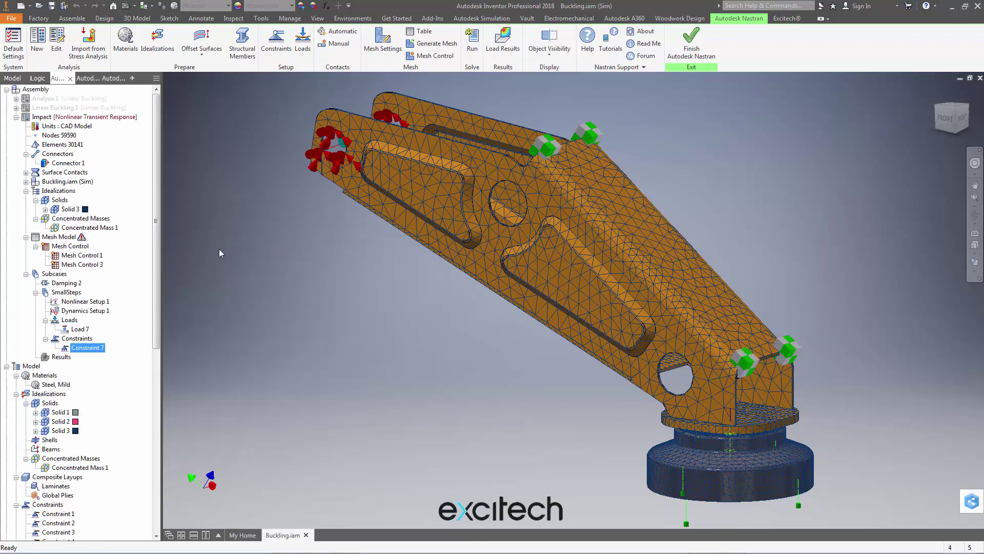
click(80, 231)
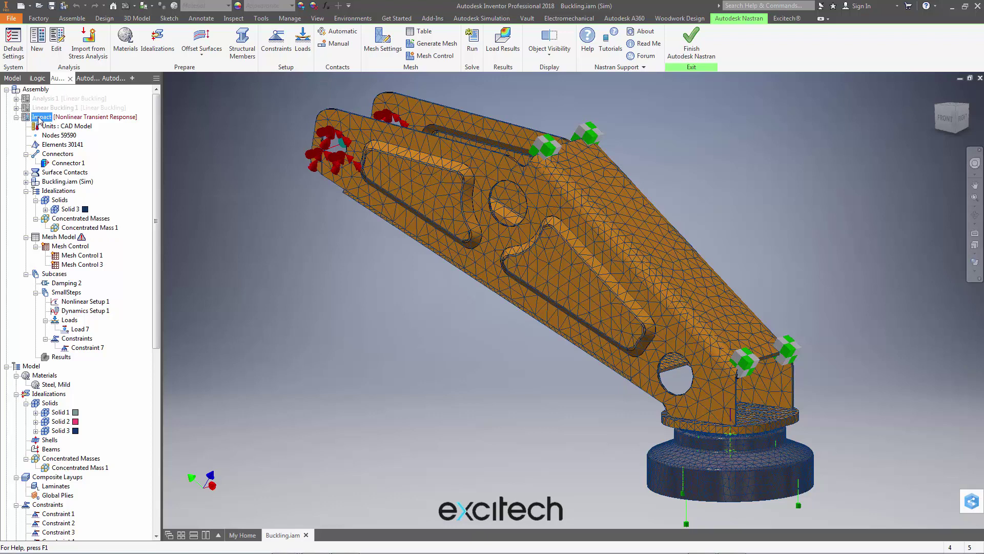
click(82, 246)
click(84, 229)
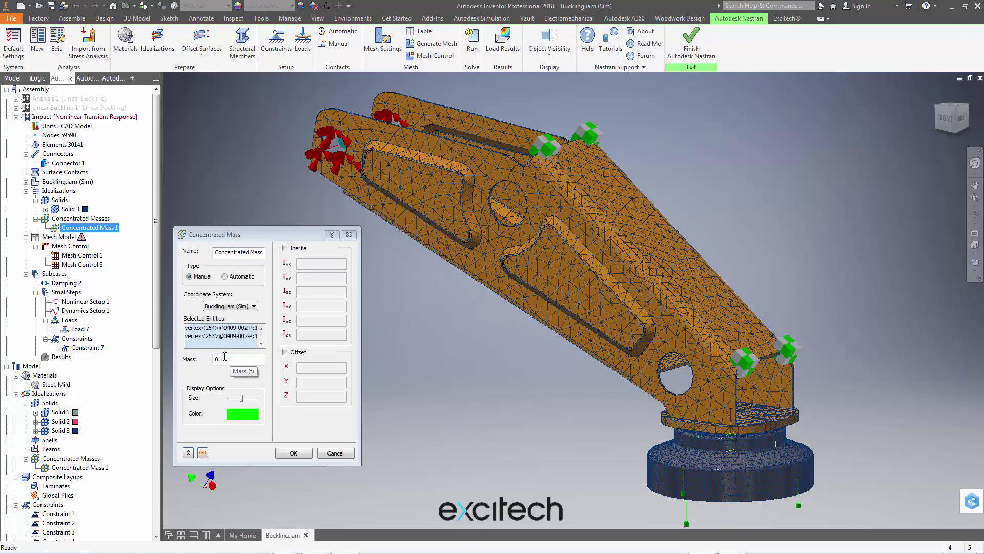
click(349, 235)
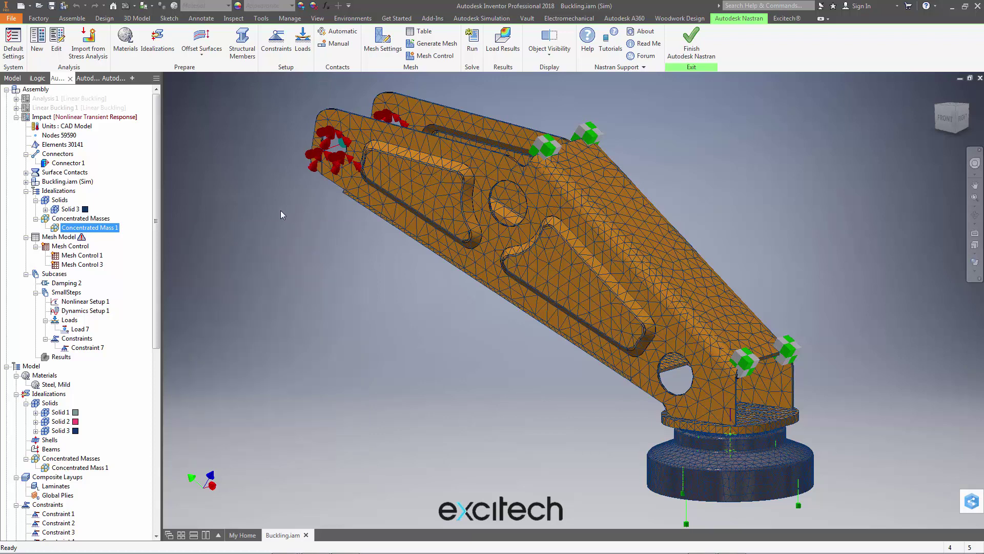
Remove Concentrated Mass 1 from Impact and change the analysis units from CAD Model to SI
right_click(76, 229)
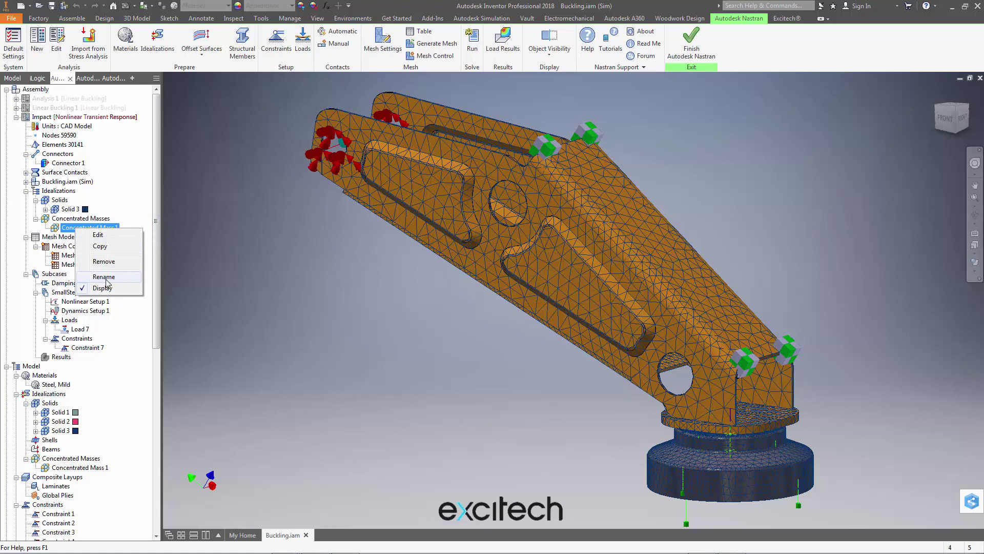
click(105, 262)
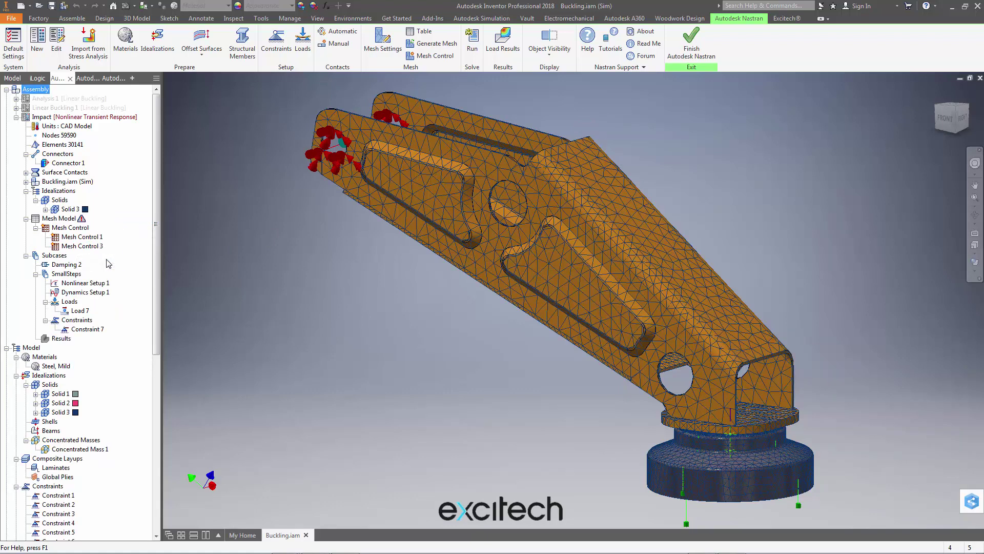
click(69, 126)
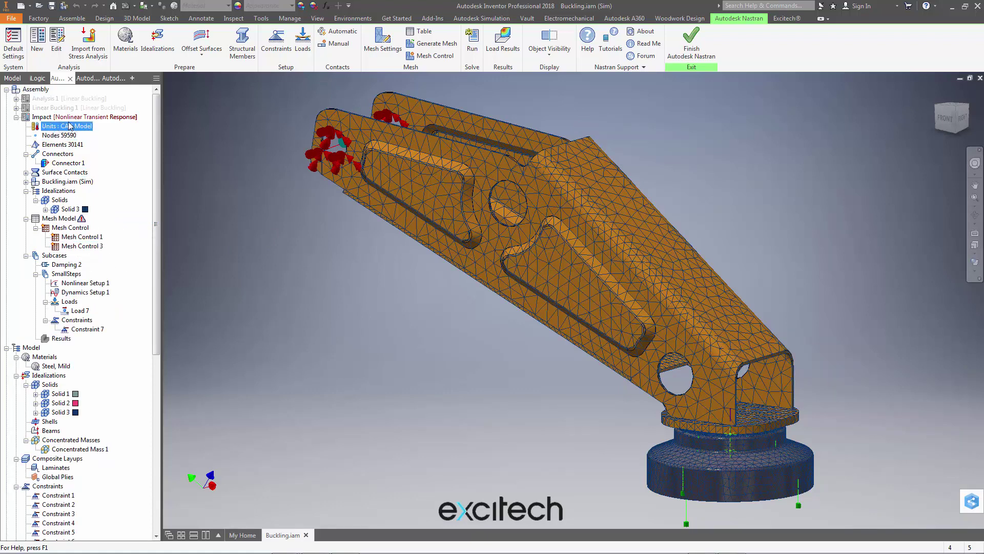
right_click(71, 128)
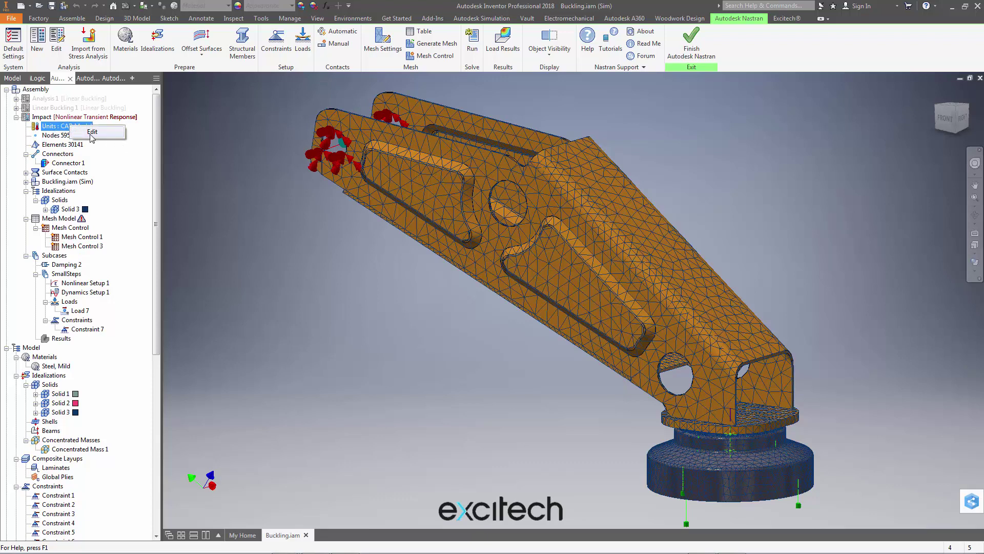
click(93, 133)
drag(167, 318, 213, 189)
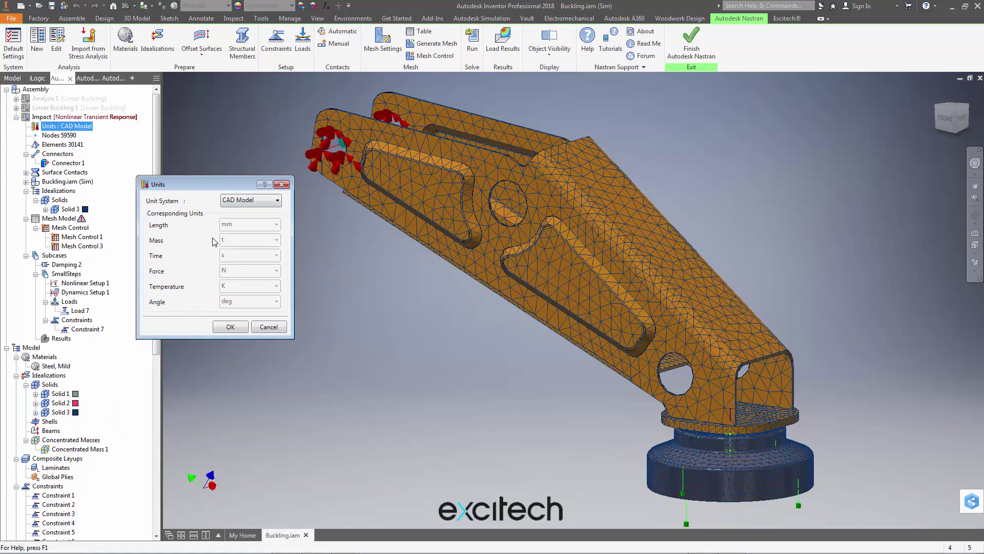
click(234, 201)
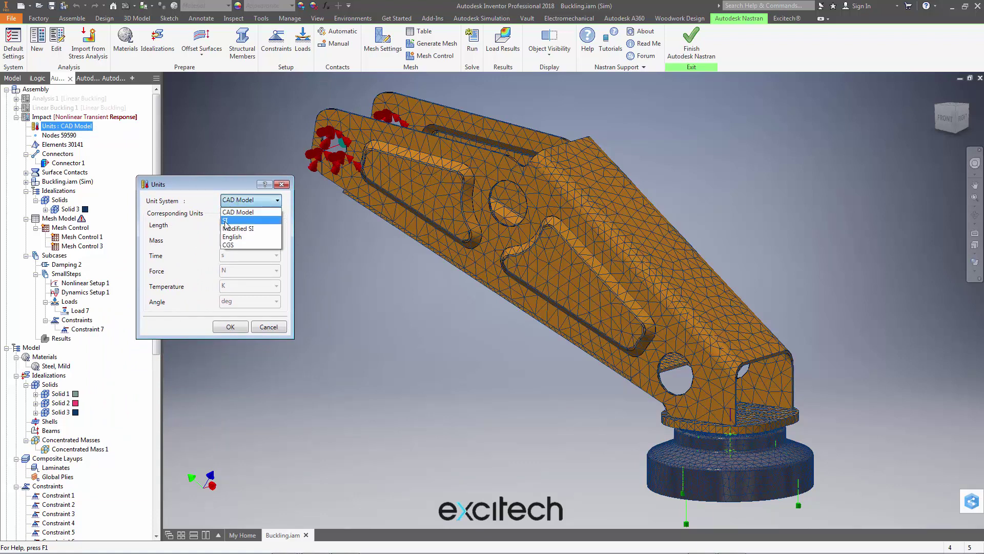
click(226, 221)
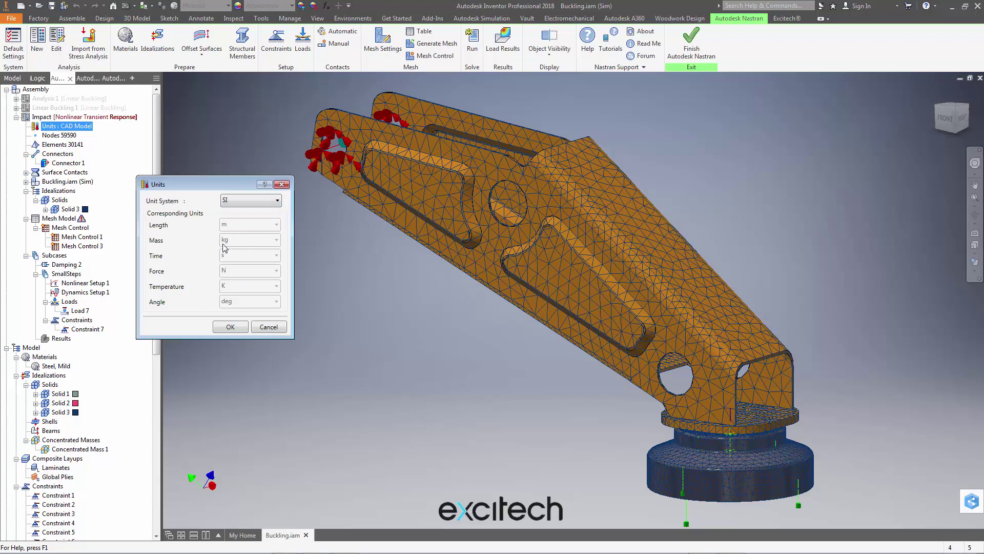
click(231, 328)
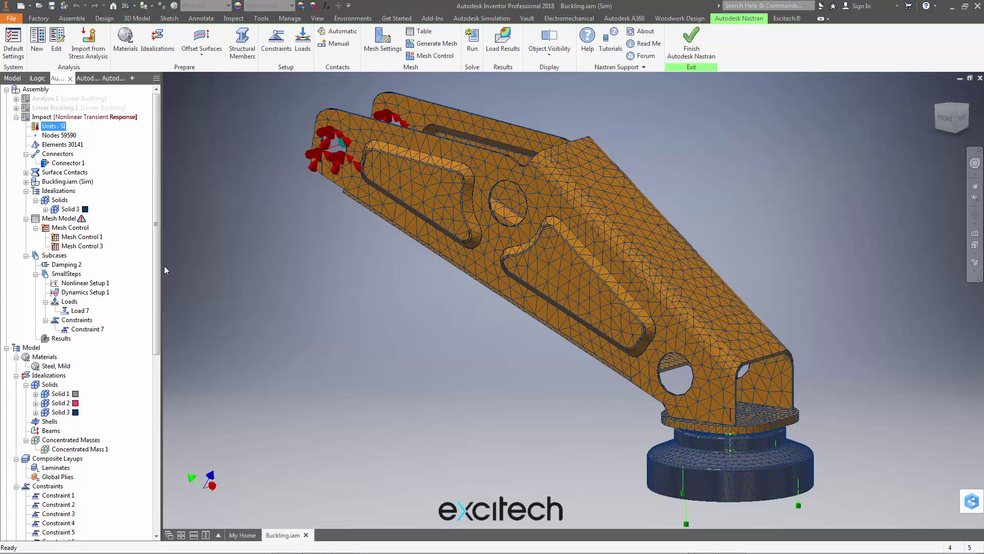
scroll(159, 279, down, 2)
scroll(163, 278, up, 1)
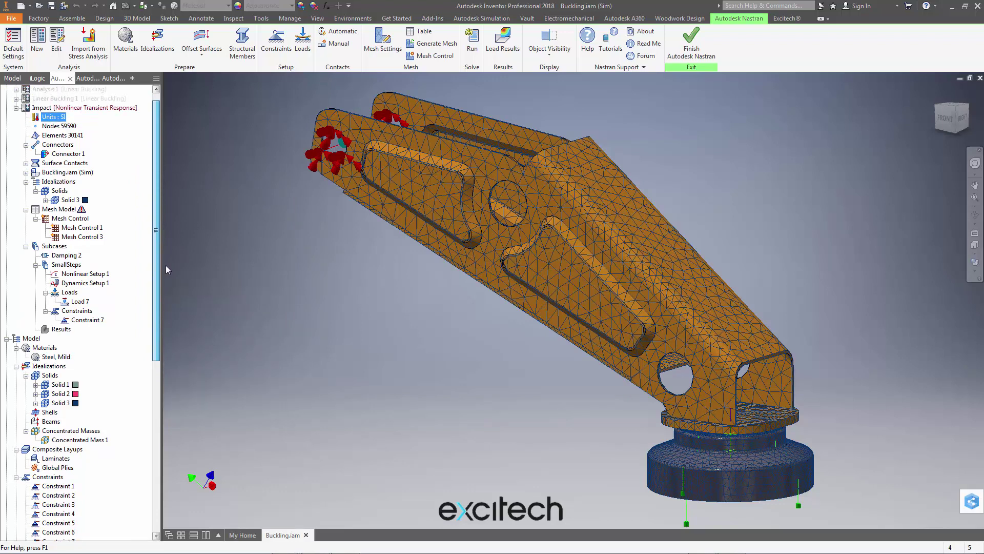
click(71, 356)
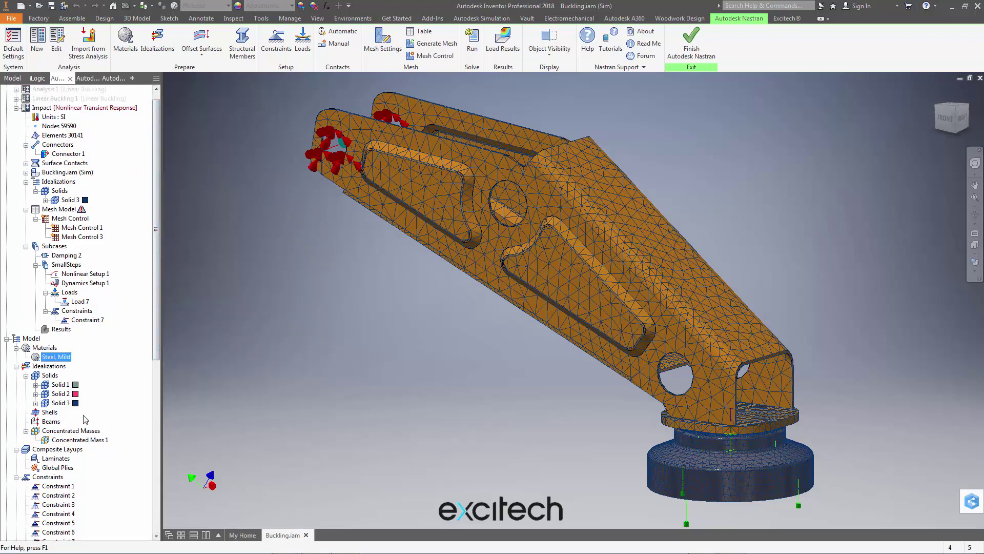
click(85, 429)
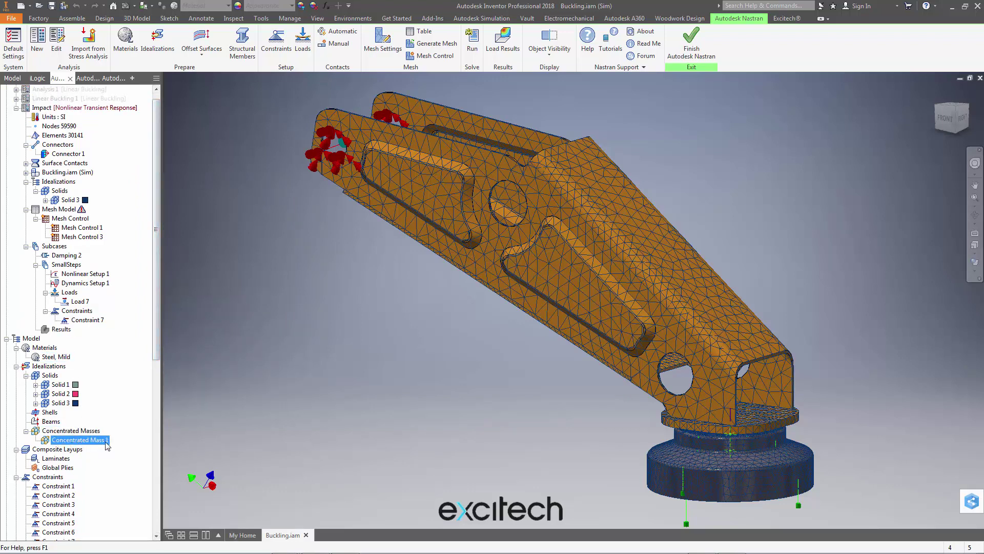
click(67, 440)
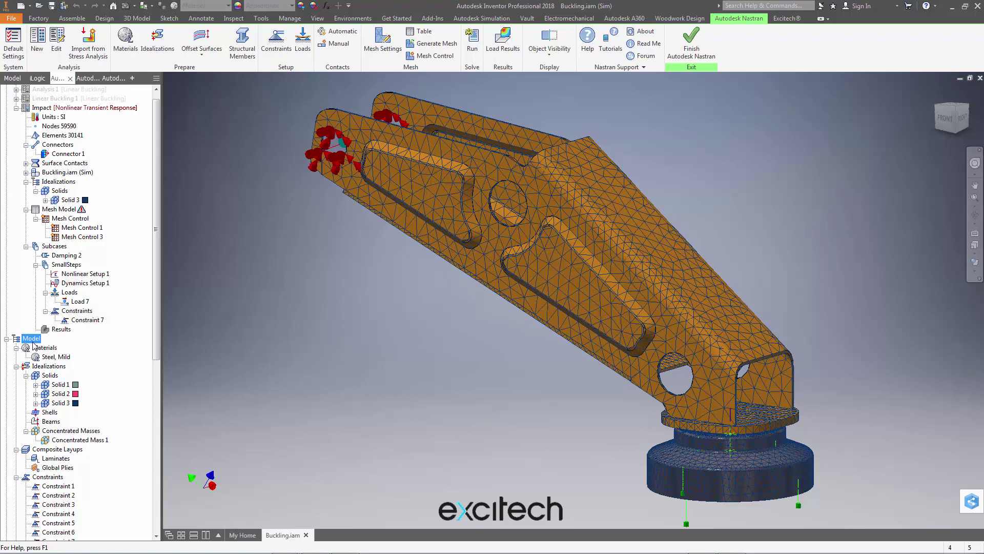
Dismiss the Concentrated Mass 1 editor and add Concentrated Mass 1 to Impact's Idealizations
double_click(75, 440)
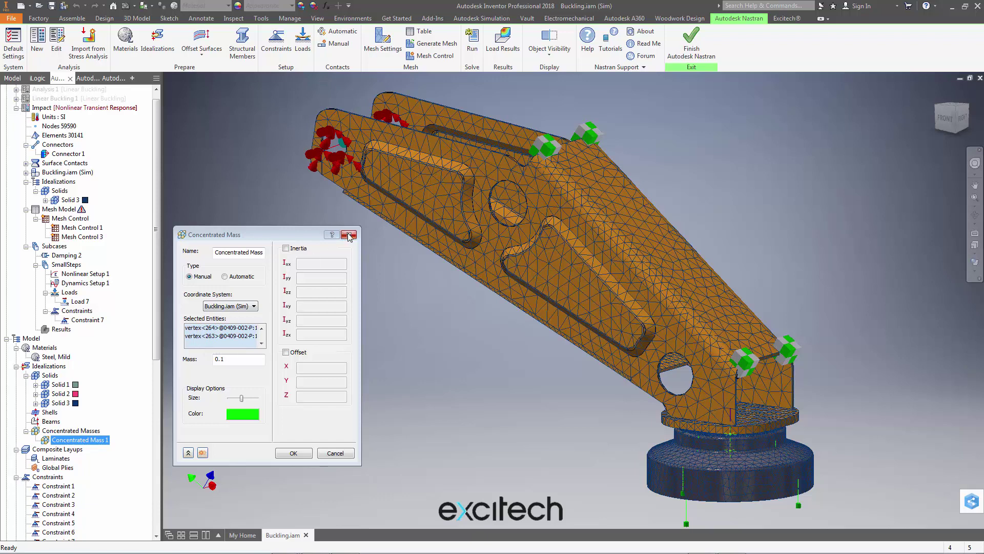
key(Return)
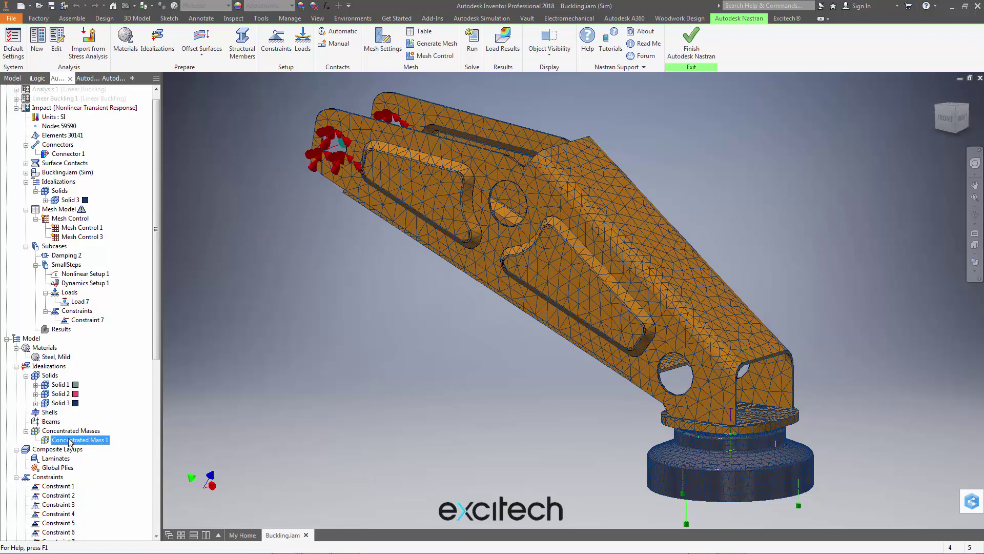
click(58, 182)
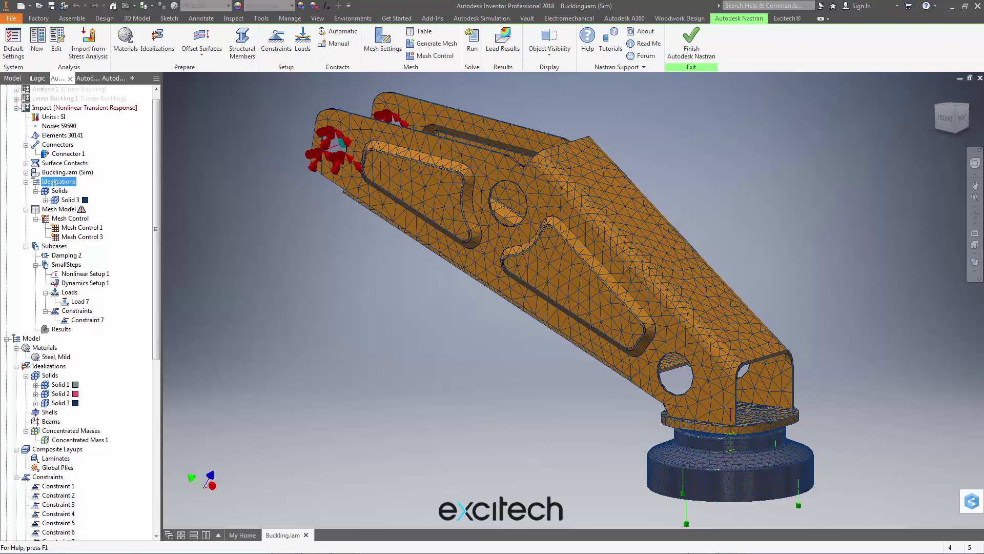
click(77, 220)
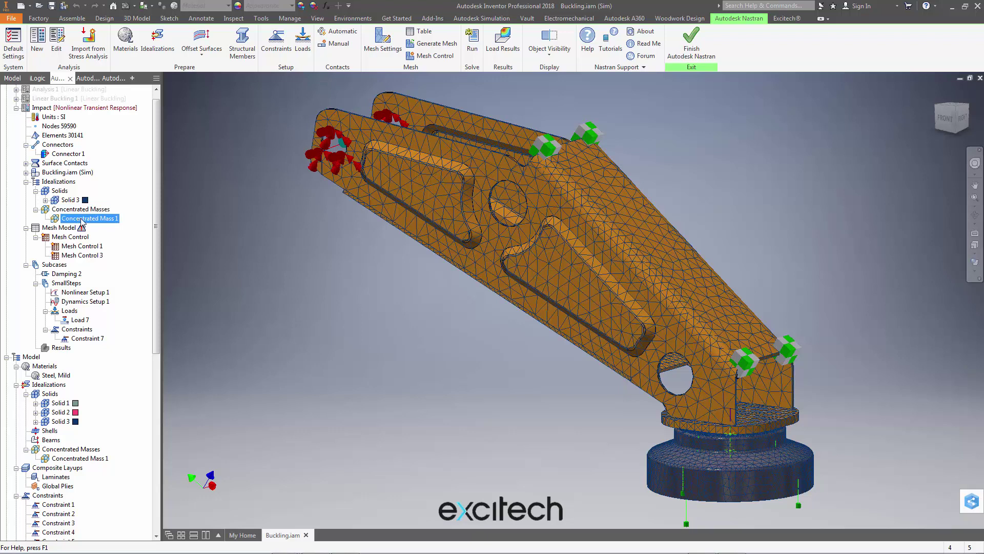
click(59, 125)
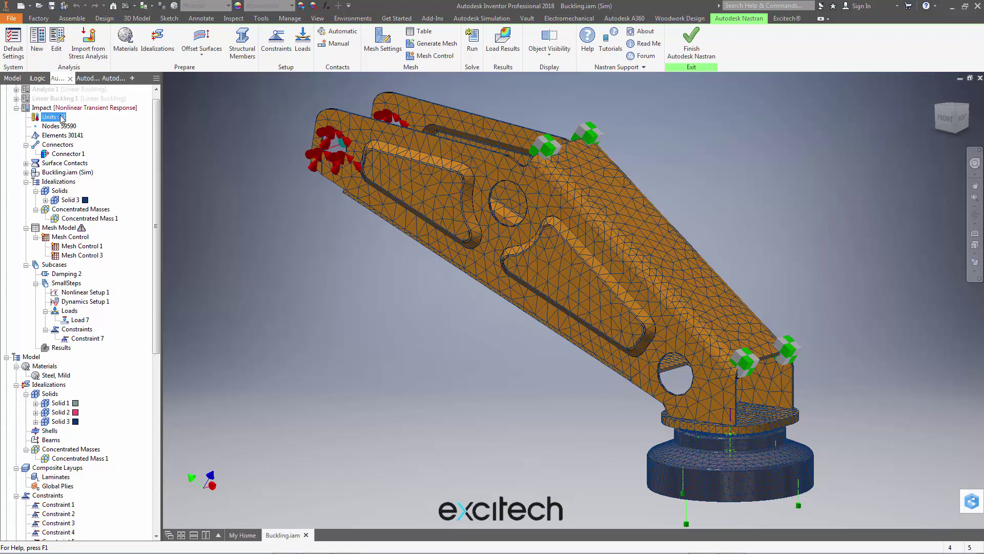
click(83, 219)
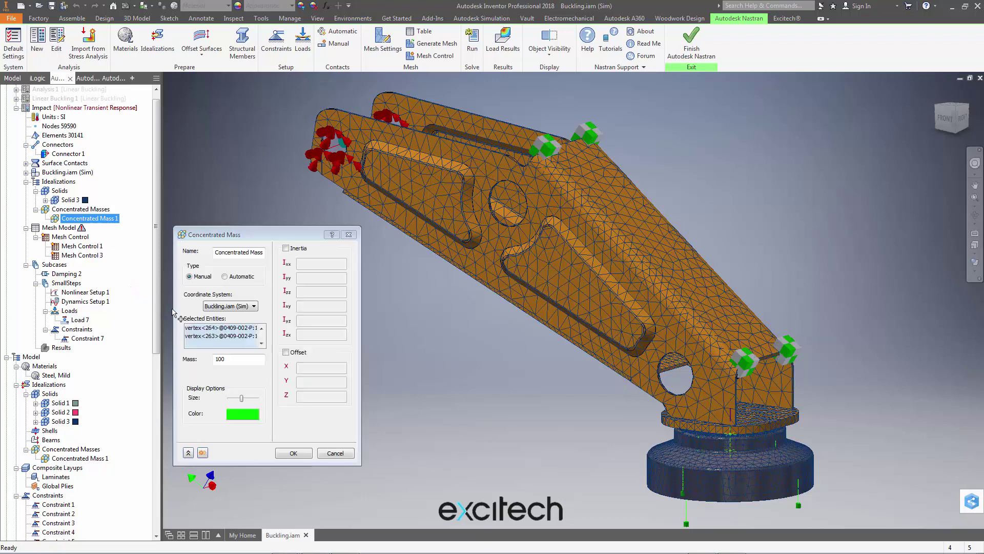
click(231, 359)
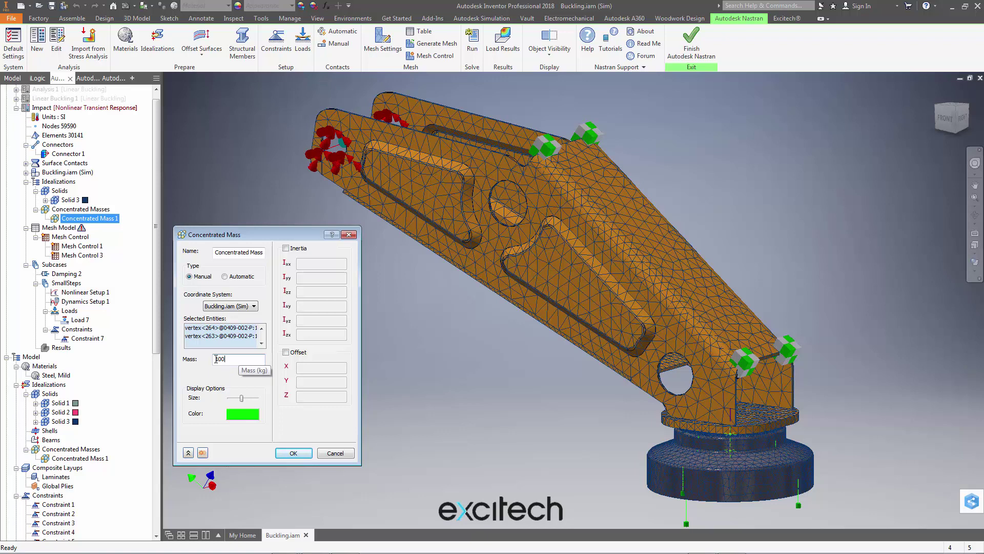
click(45, 365)
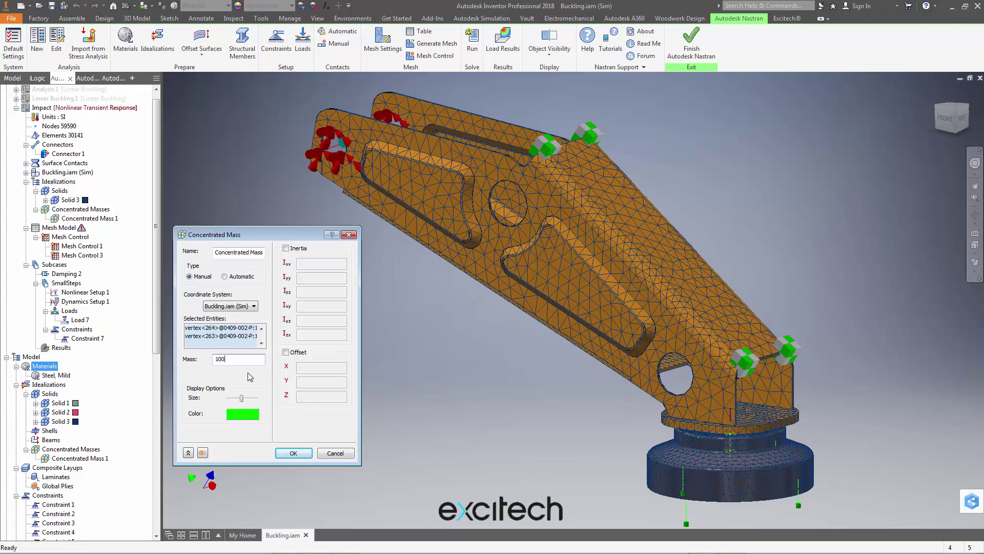
double_click(237, 359)
click(30, 357)
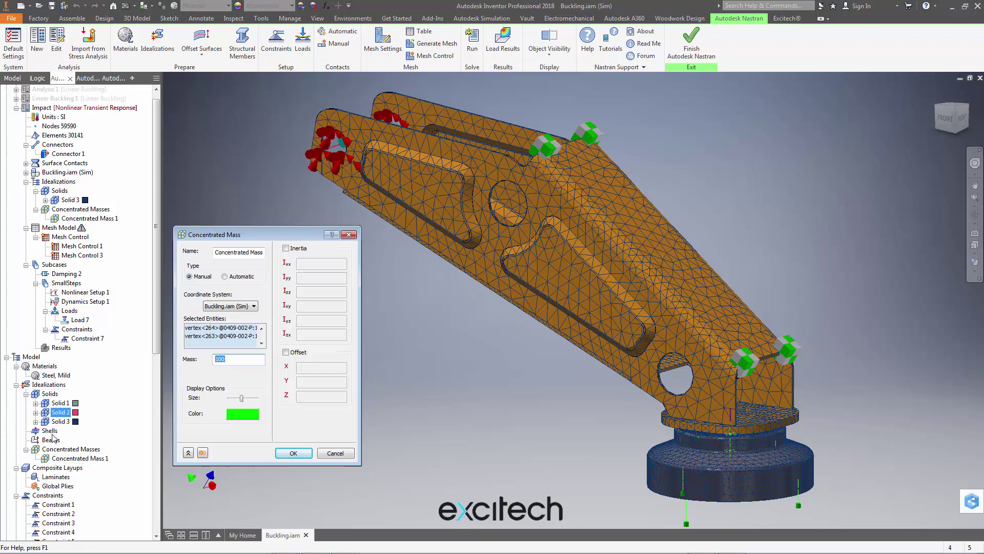
click(57, 523)
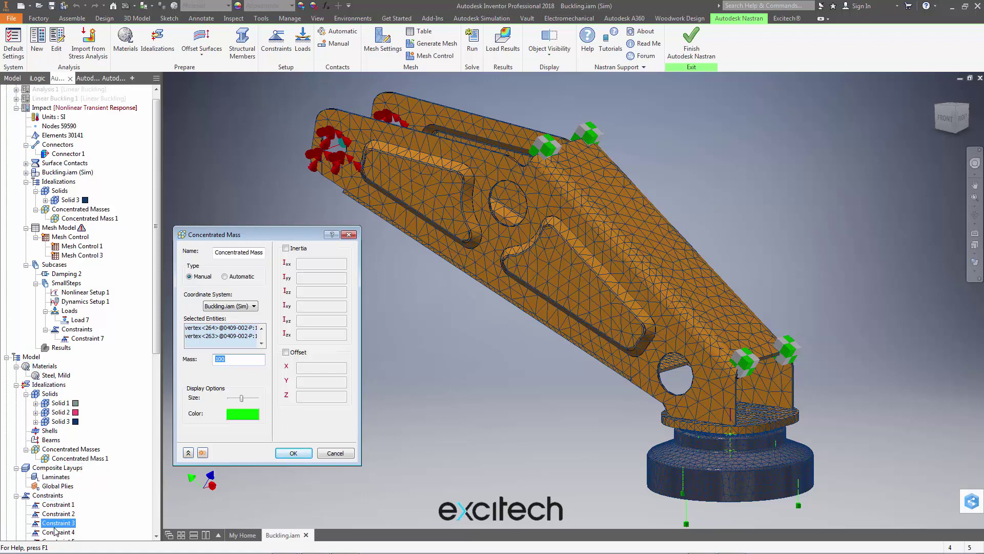
click(47, 409)
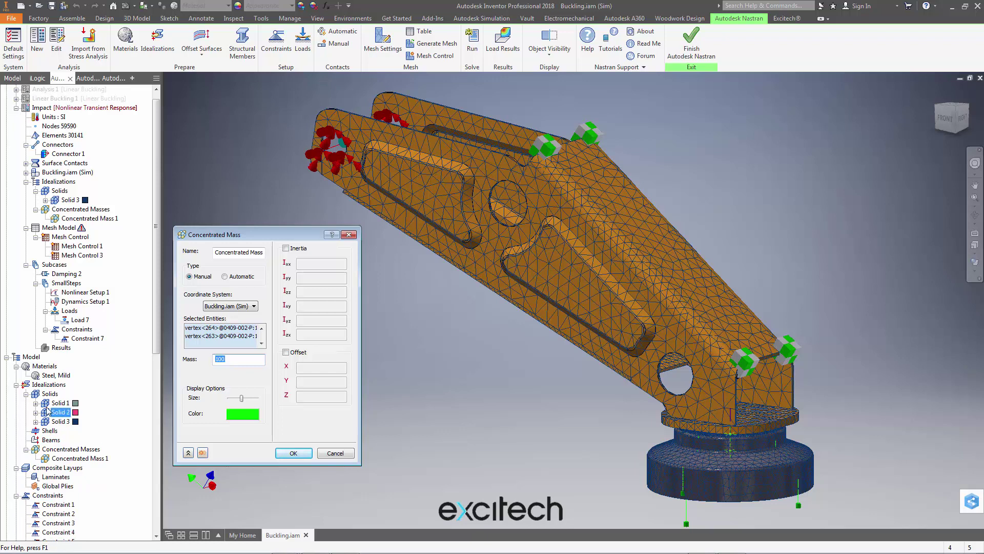
click(38, 119)
click(41, 108)
click(46, 117)
click(77, 458)
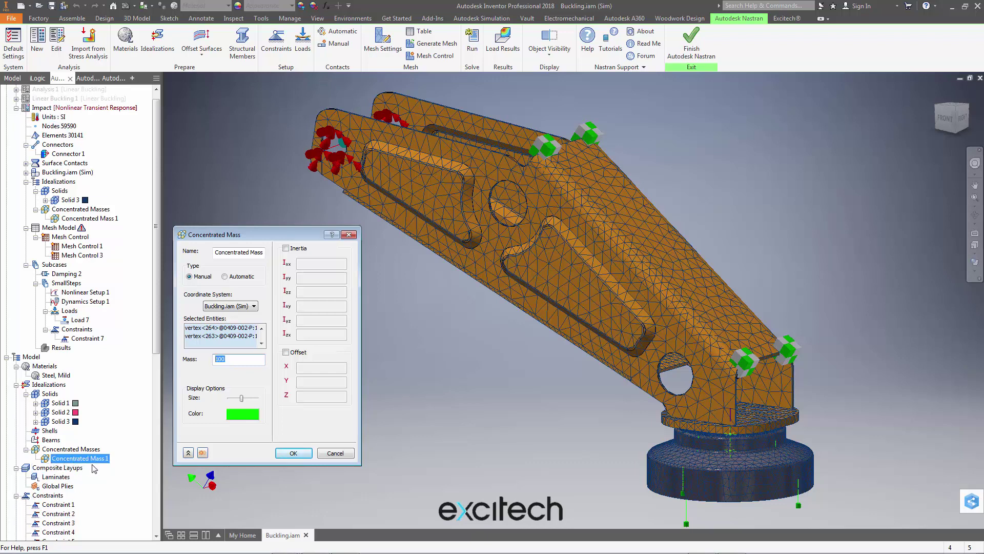
click(65, 220)
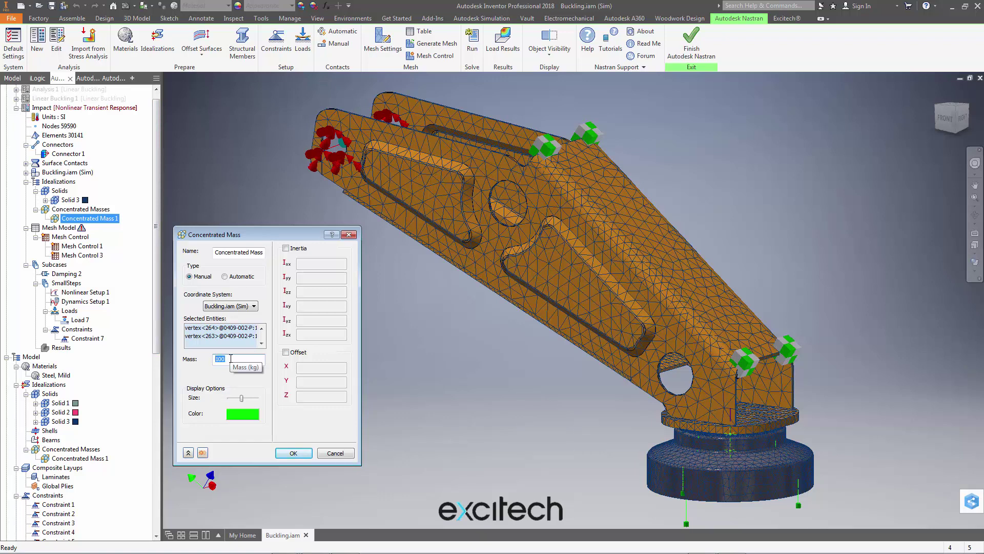
click(349, 234)
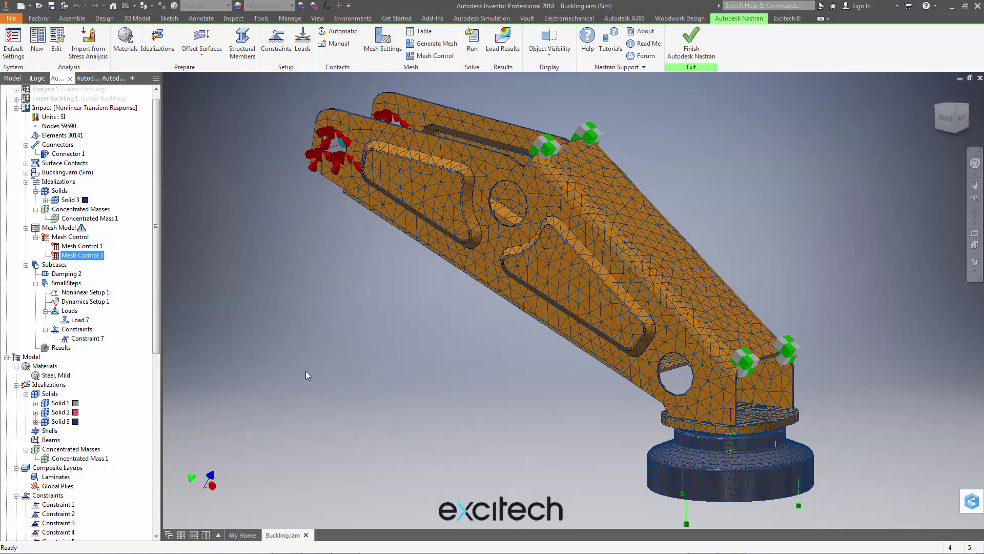
Remove Concentrated Mass 1 from Impact and reopen the model-level Concentrated Mass 1 for editing
right_click(77, 218)
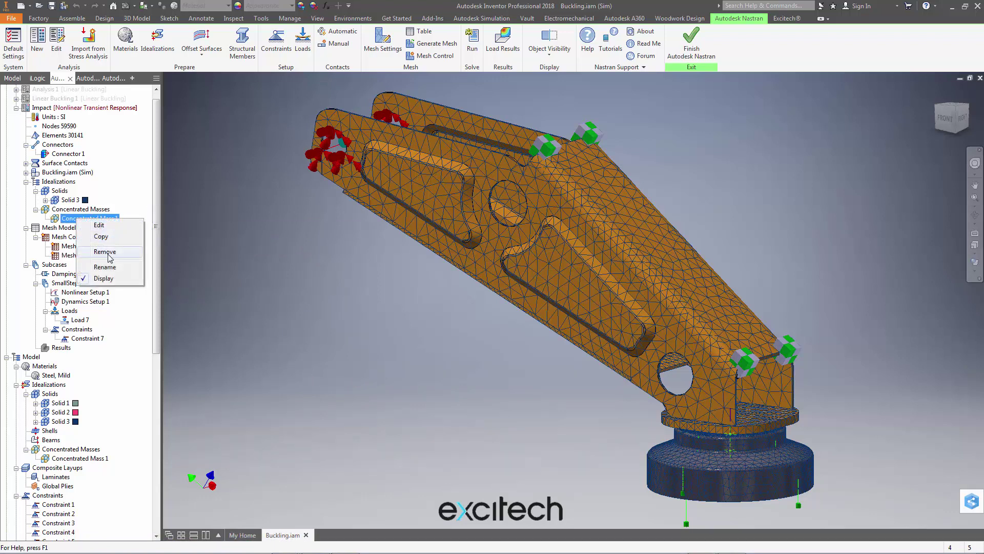
click(108, 252)
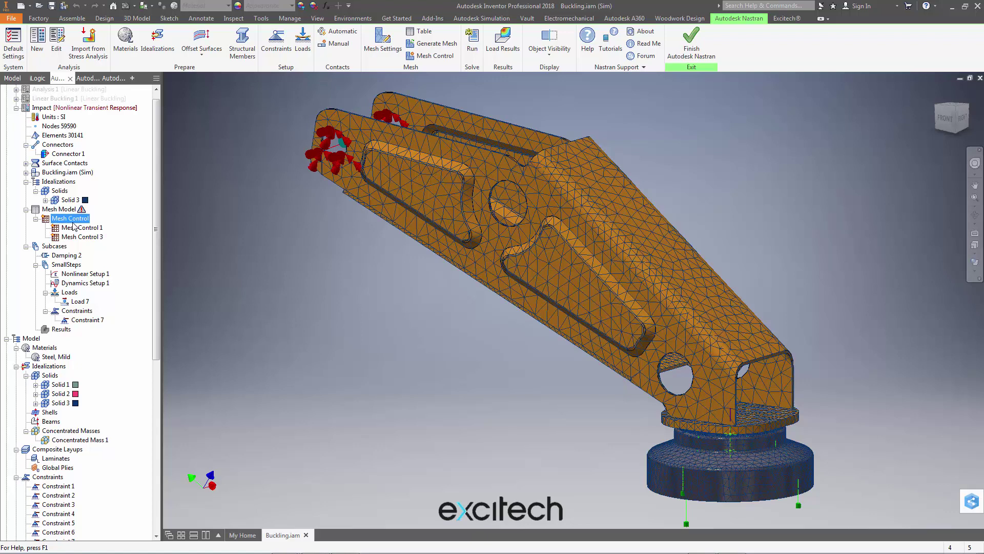
click(78, 440)
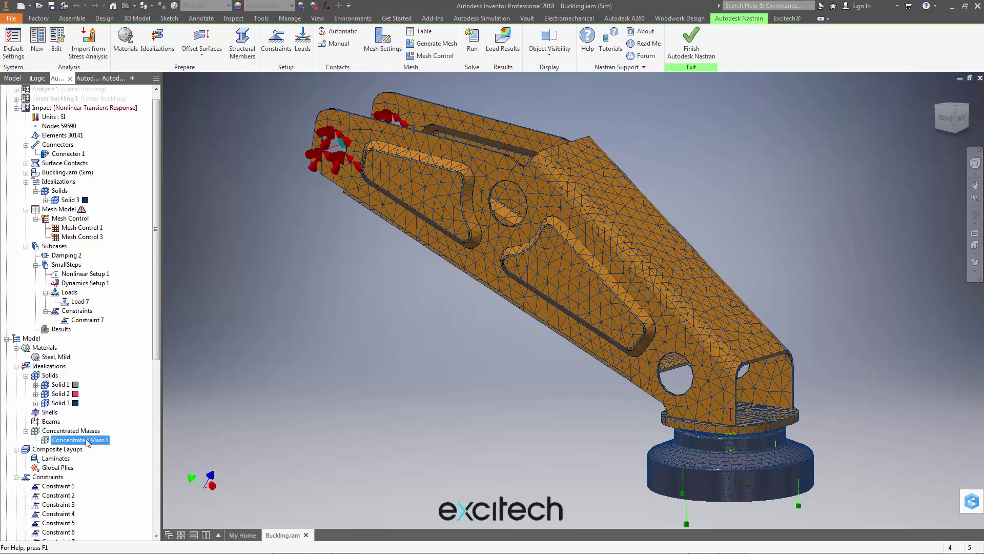
click(36, 357)
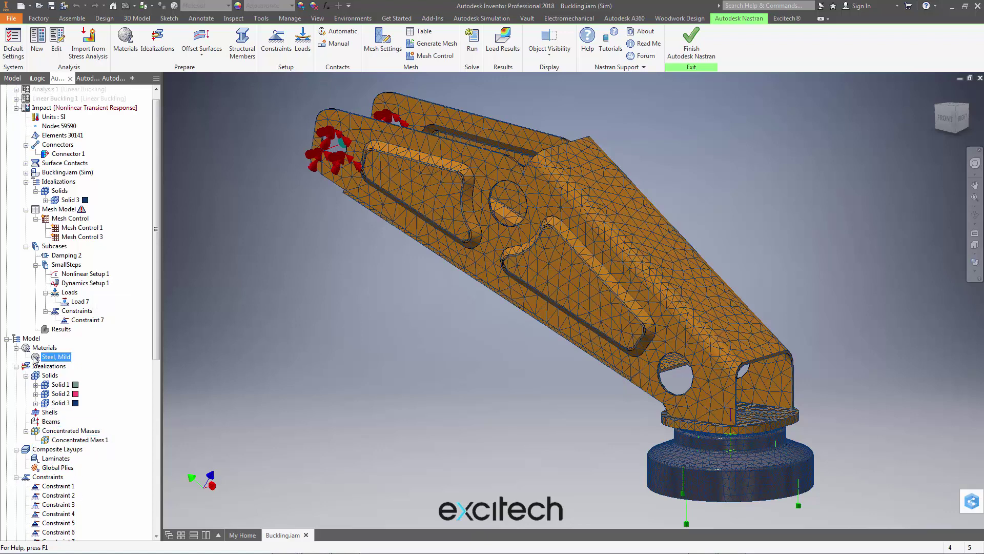
click(77, 440)
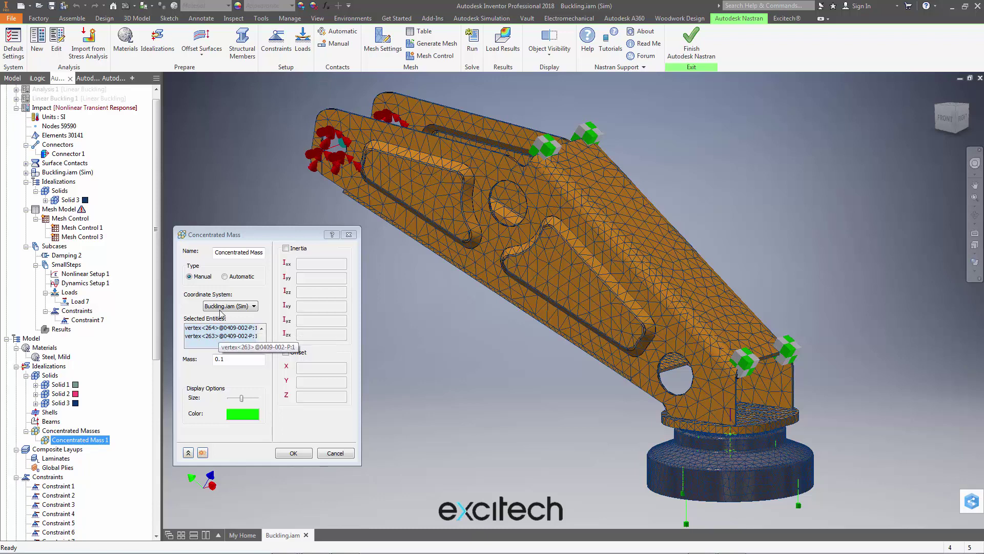
Switch the concentrated mass Type to Automatic and bring the ram base into view
click(225, 277)
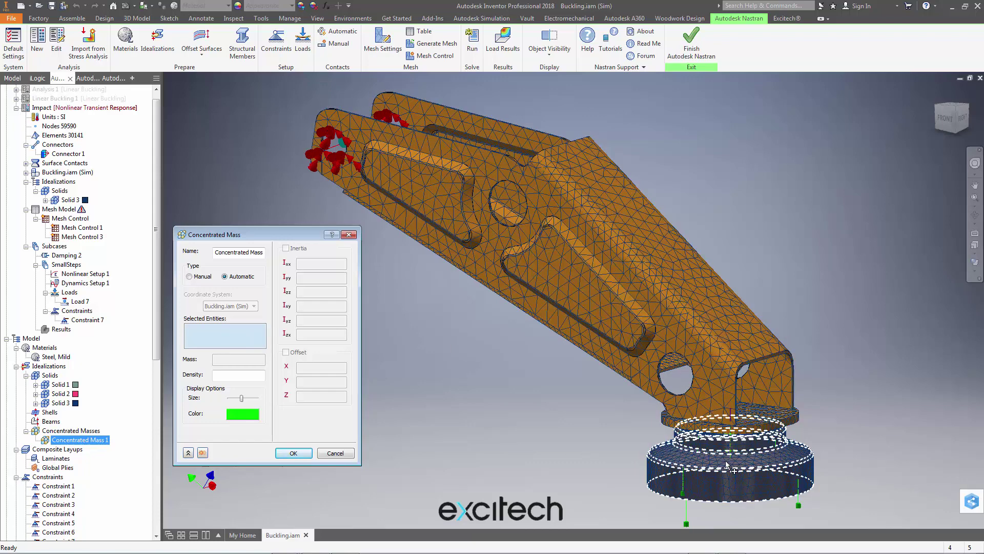
middle_drag(588, 434, 546, 367)
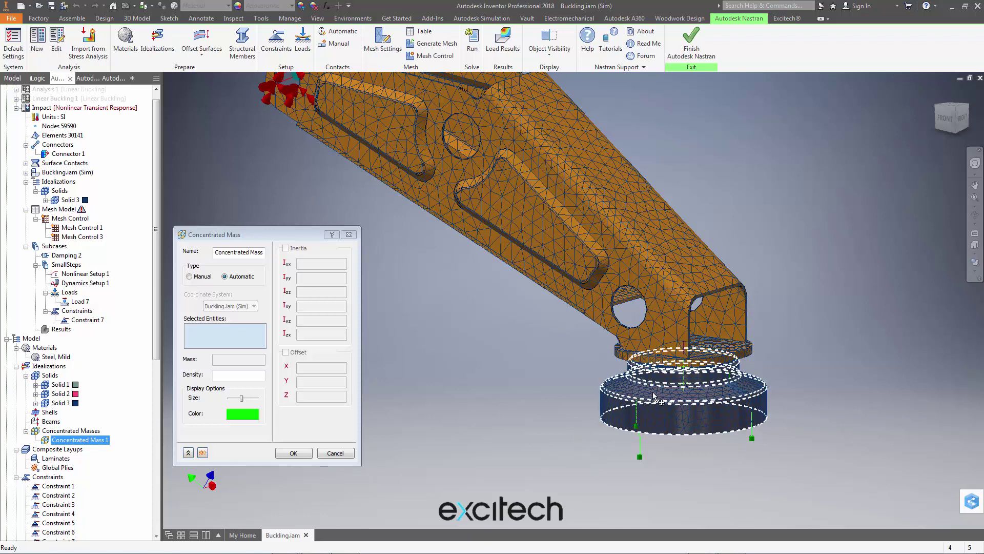
drag(653, 393, 687, 408)
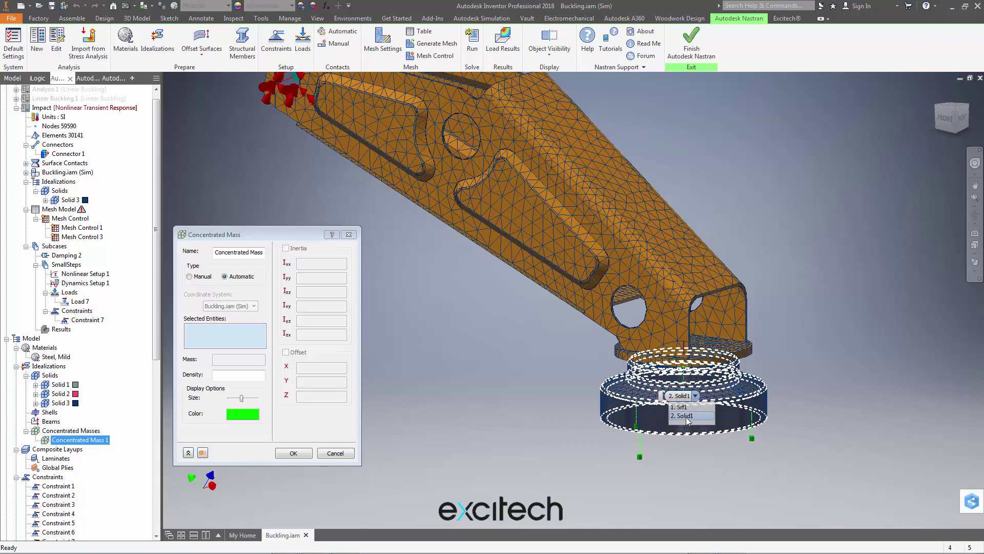
click(686, 416)
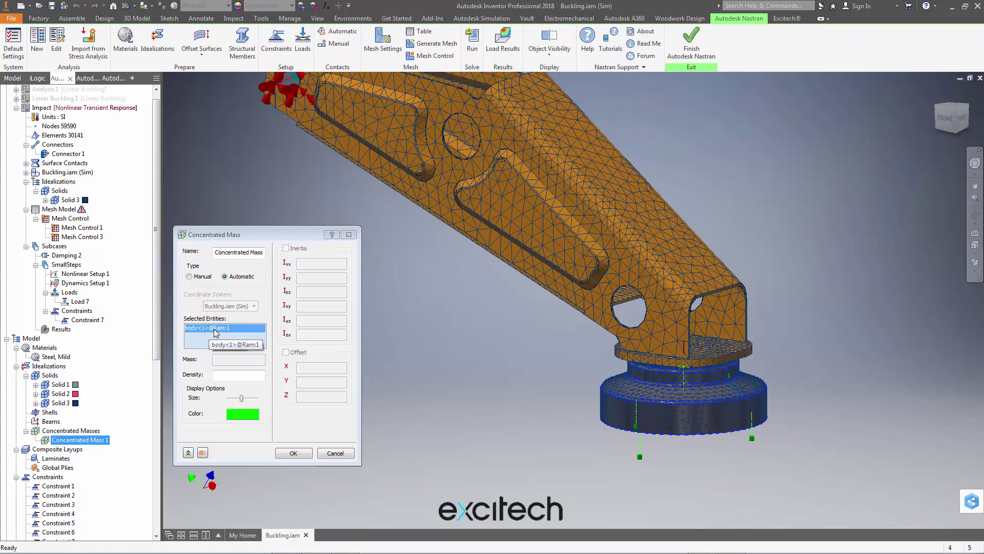
click(234, 373)
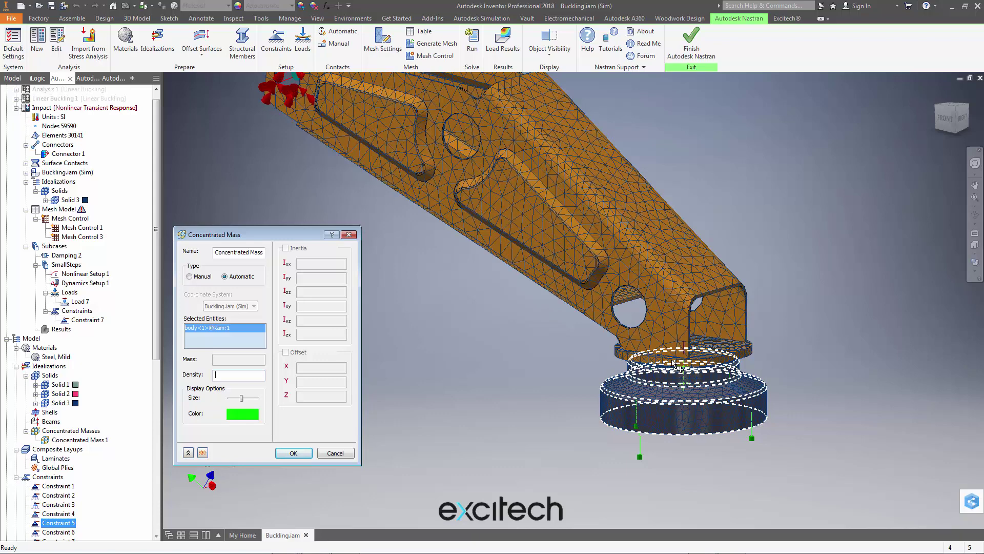
right_click(672, 283)
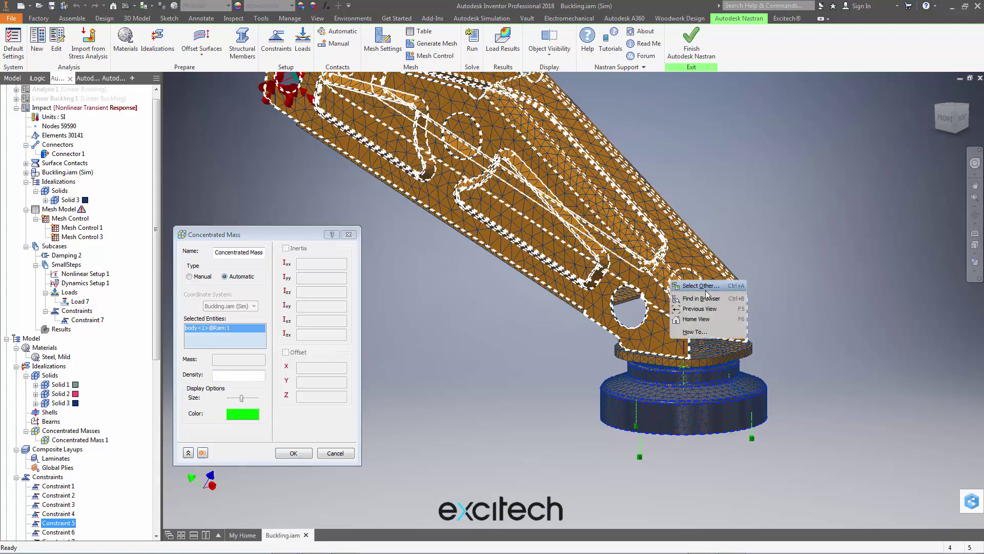
click(474, 365)
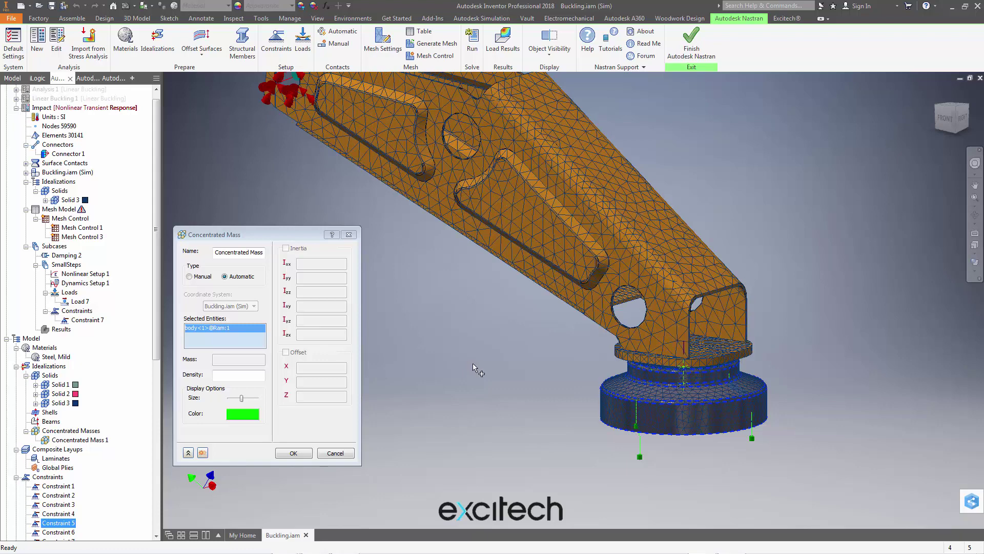